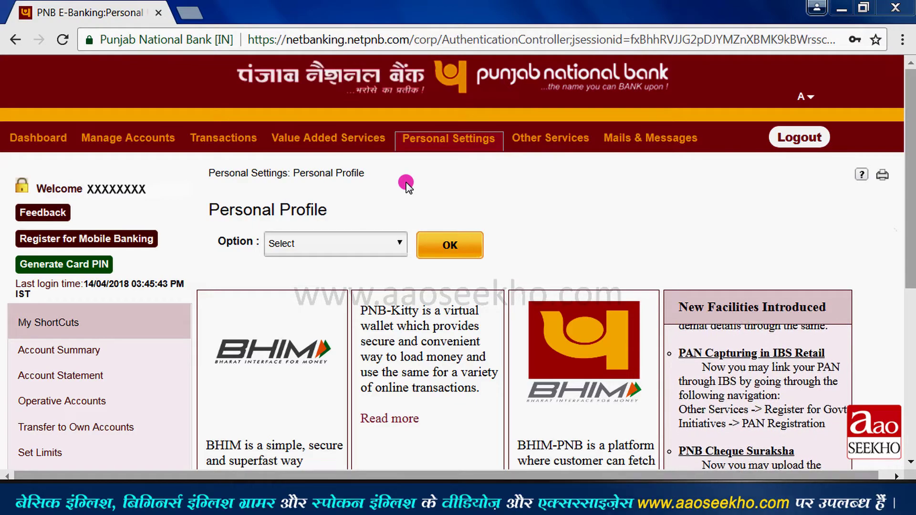
- Scroll back to the top and bring up the Transactions menu
scroll(296, 149, "down", 2)
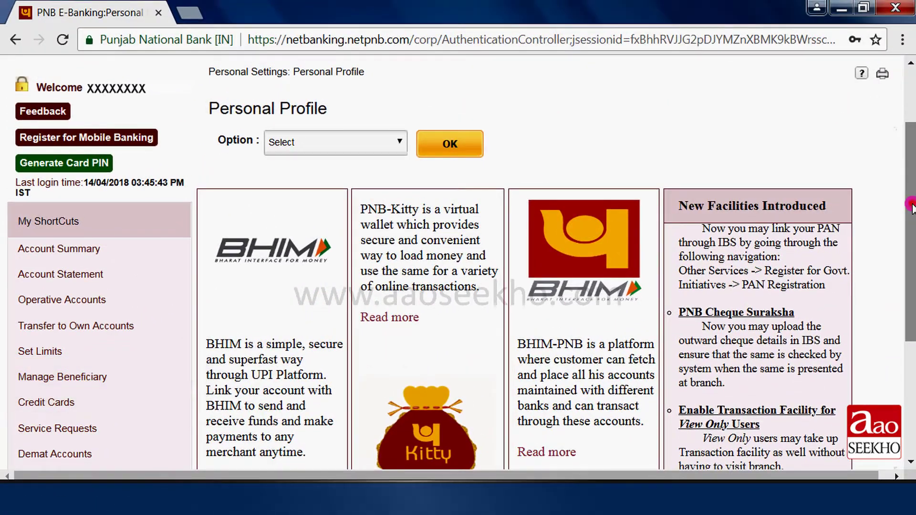
scroll(624, 183, "up", 2)
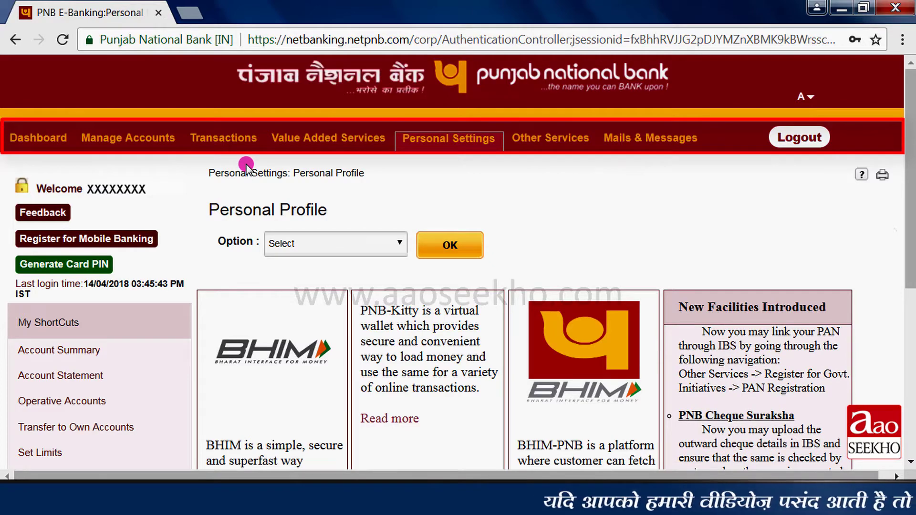
left_click(243, 142)
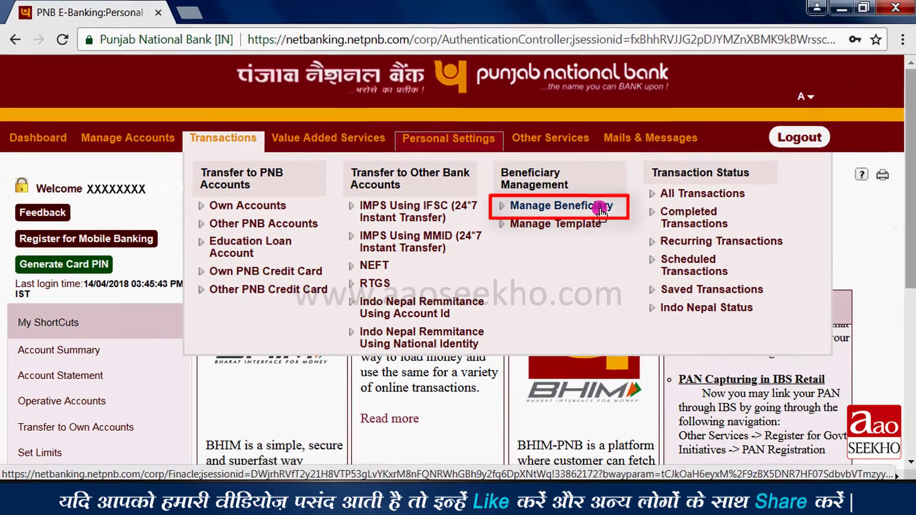
- Select Add Other Bank Payee under Manage Beneficiary and open the payee form
left_click(626, 196)
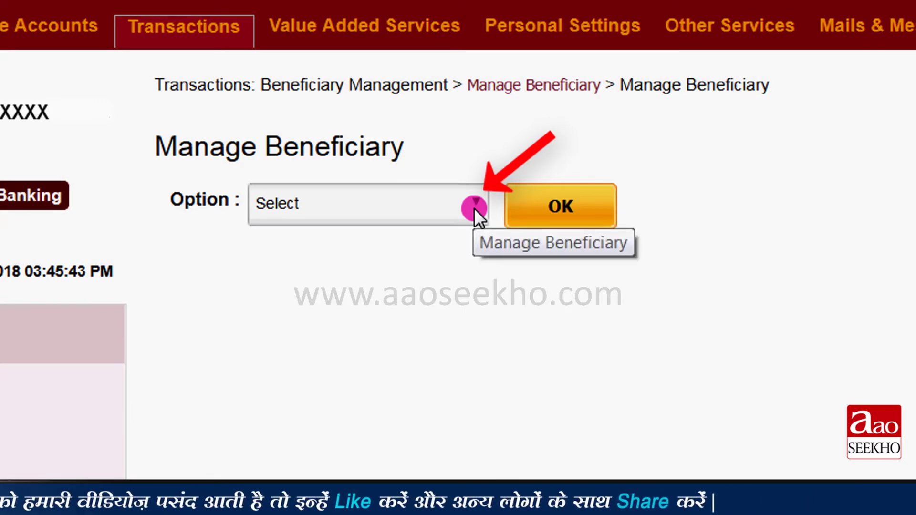
left_click(475, 208)
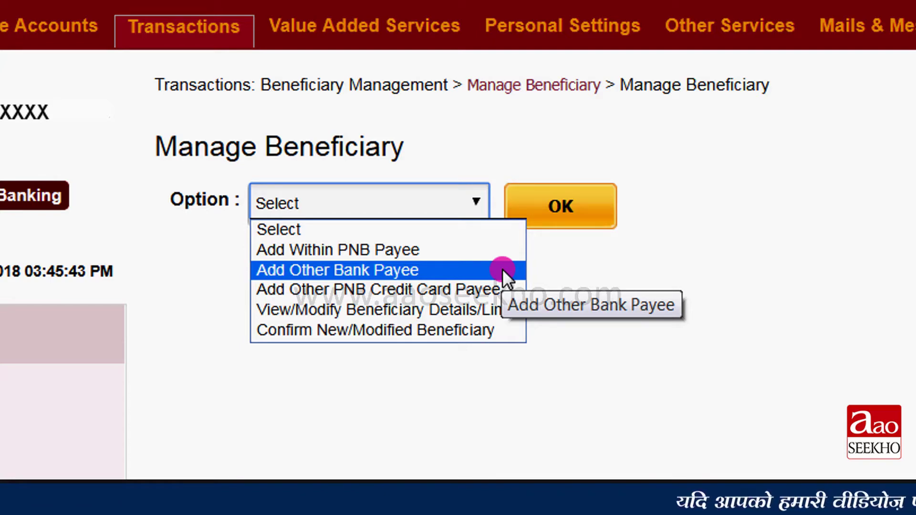
left_click(503, 269)
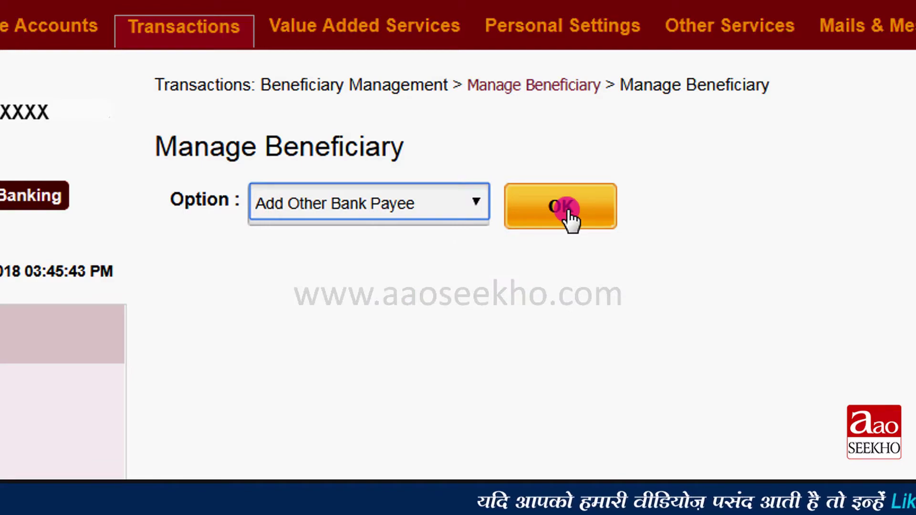
left_click(567, 210)
- Enter the payee's name, nickname 'xyz', and the account number plus its confirmation
scroll(647, 128, "down", 5)
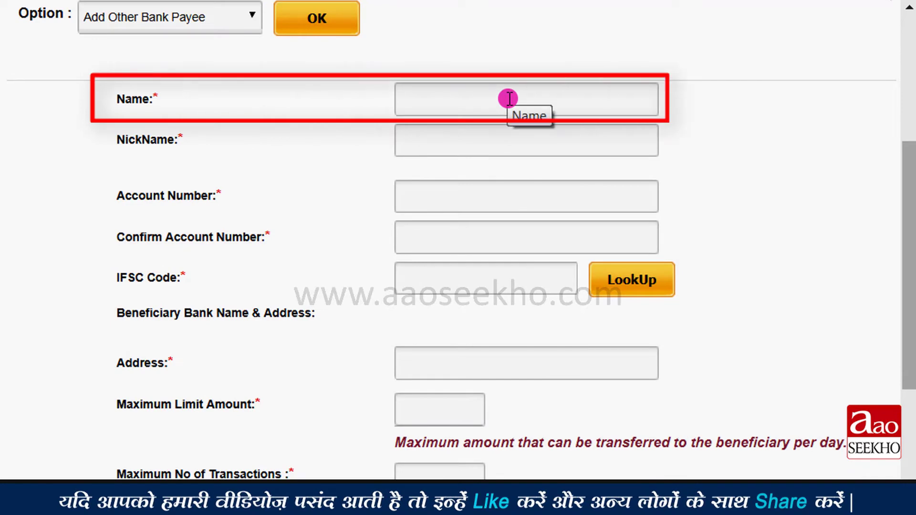
left_click(509, 99)
type("XXXXXXXX")
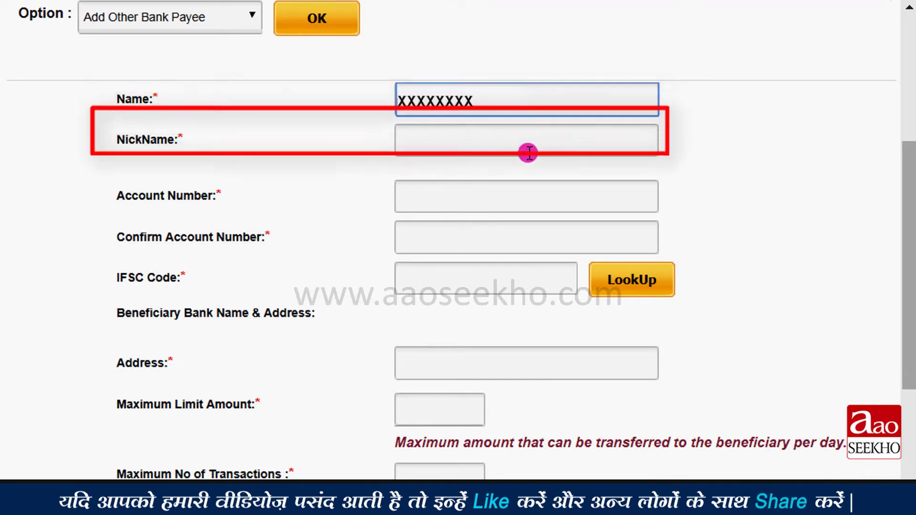
left_click(529, 150)
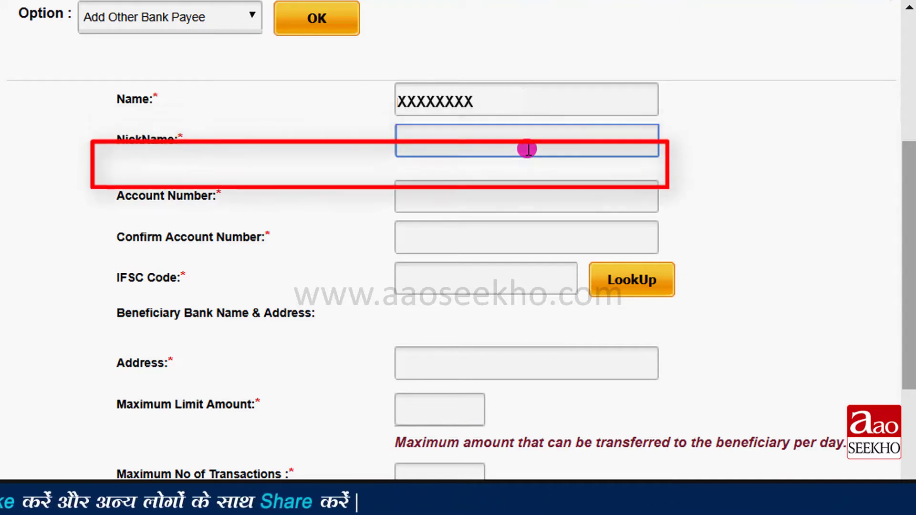
type("xyz")
left_click(536, 197)
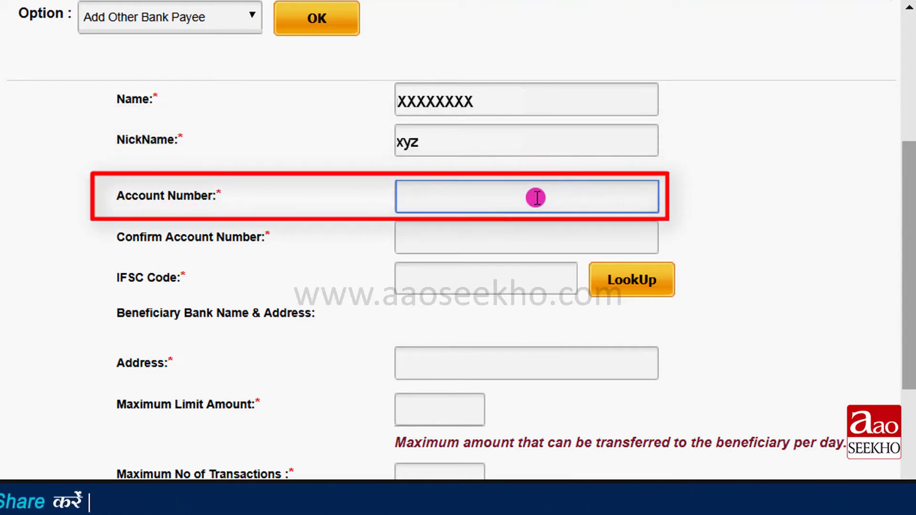
left_click(524, 241)
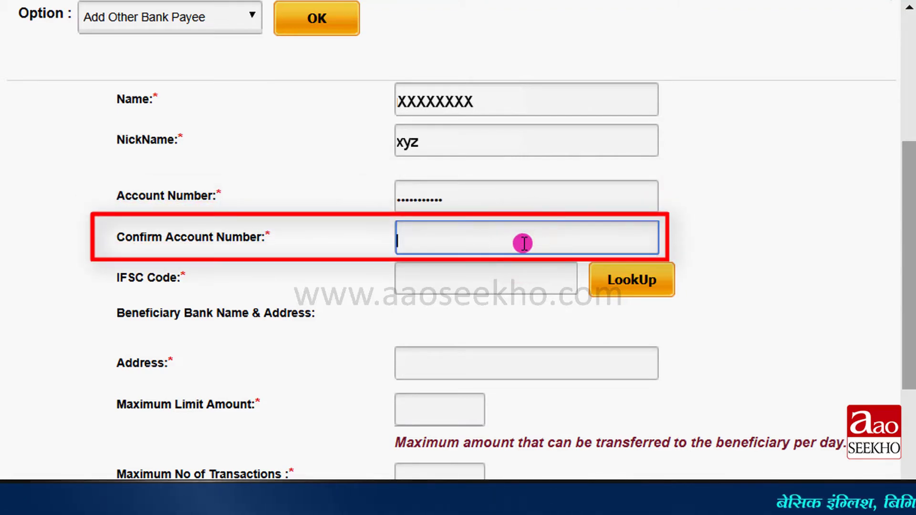
type("31XXXXXX02")
left_click(515, 283)
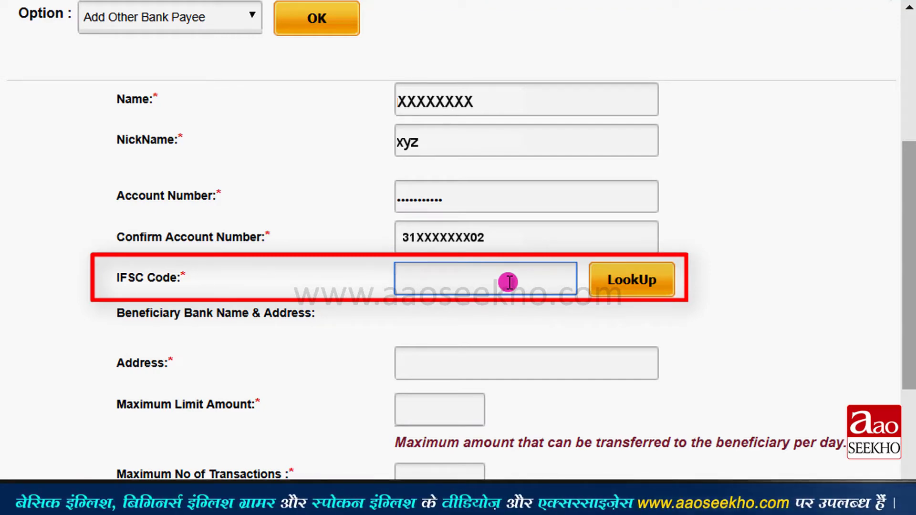
- Look up the IFSC by searching 'State Bank of India' and 'Sanyogitaganj', then select that branch
left_click(663, 288)
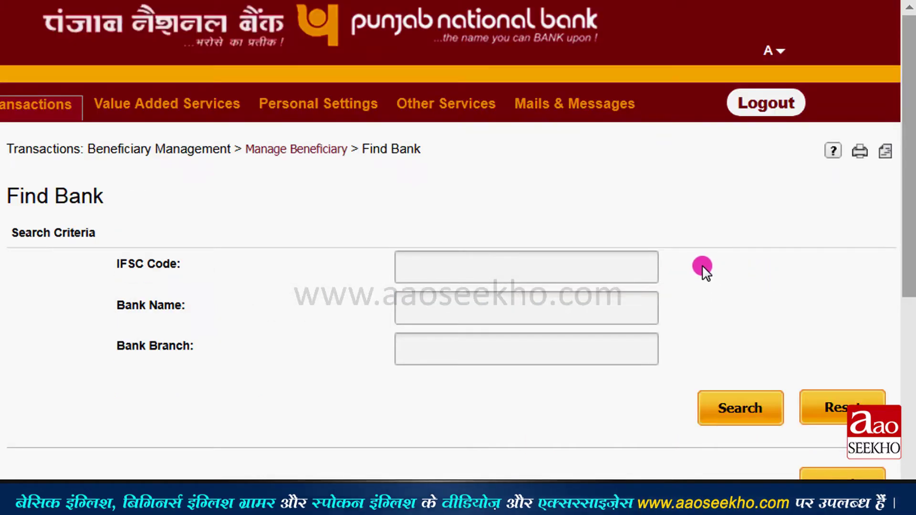
type("State Bank of India")
left_click(577, 353)
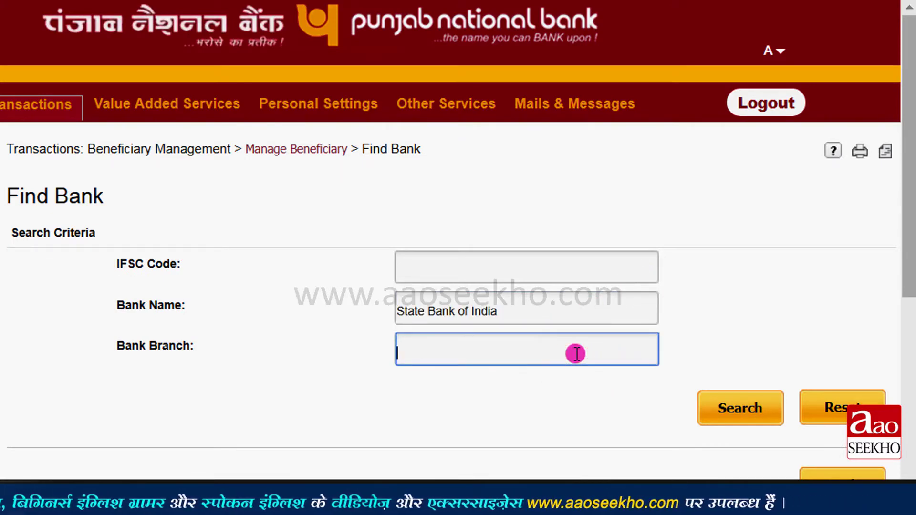
type("Sanyogitaganj")
left_click(734, 416)
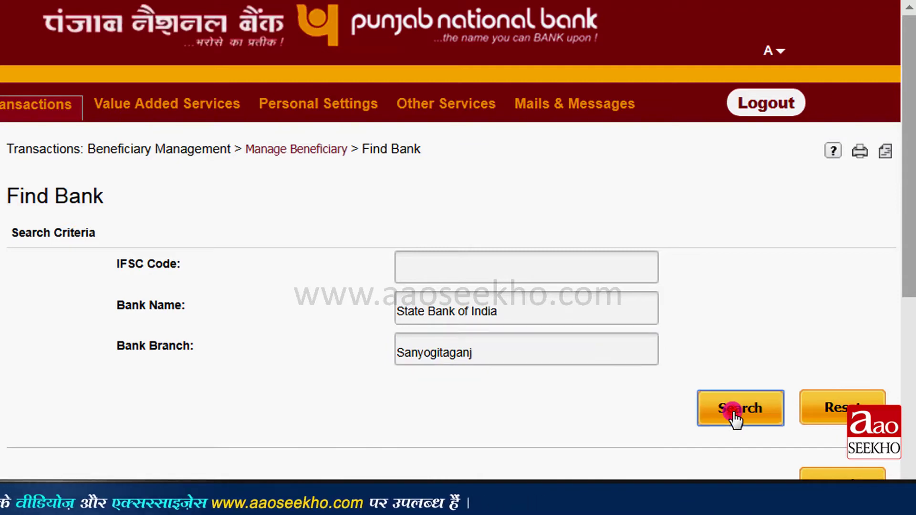
scroll(178, 302, "down", 5)
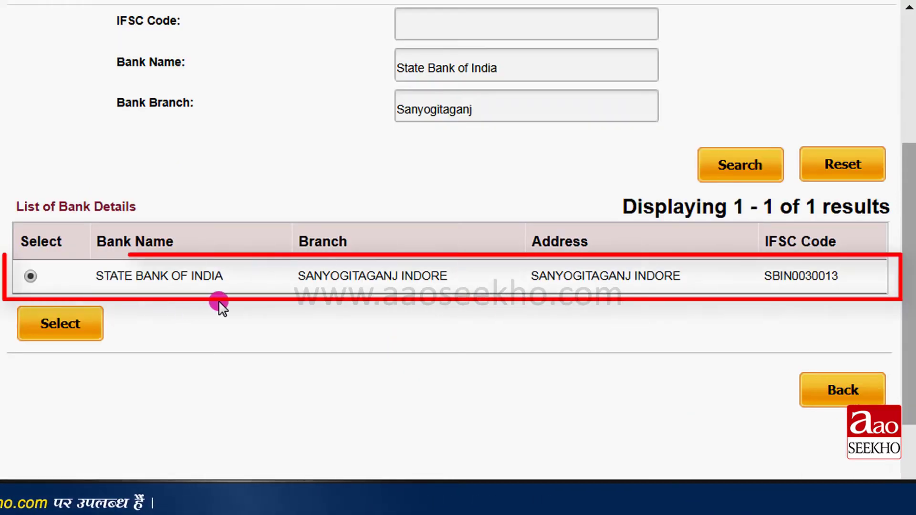
left_click(85, 329)
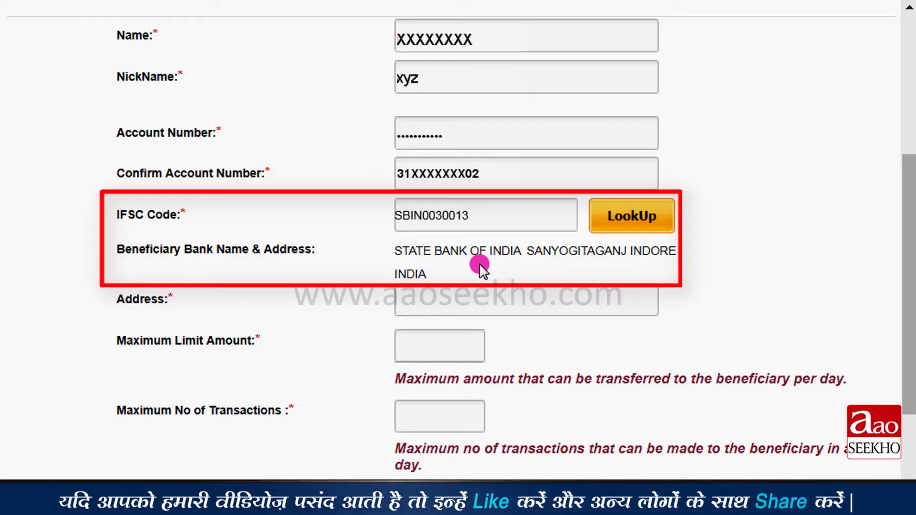
- Enter address 'Nehru nagar Indore', daily limit 25000 and 5 daily transactions, then continue to preview
left_click(487, 304)
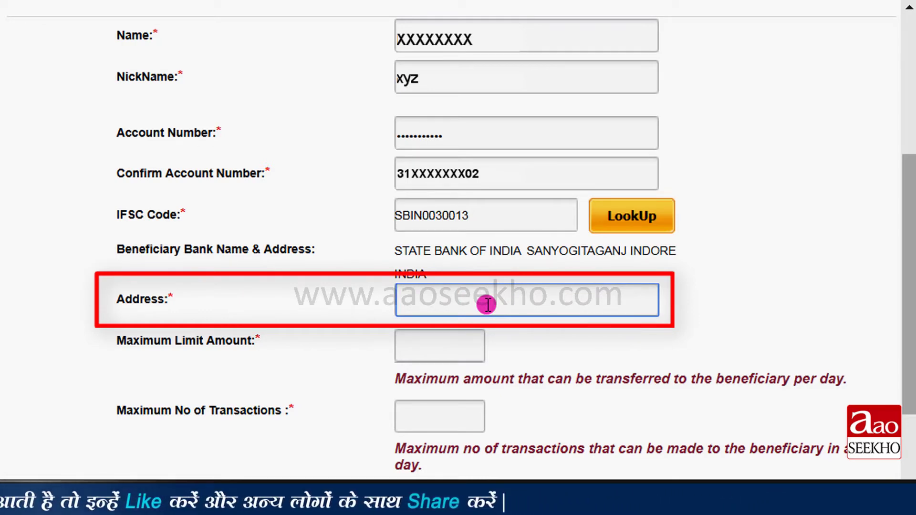
type("Nehru nagar Indore")
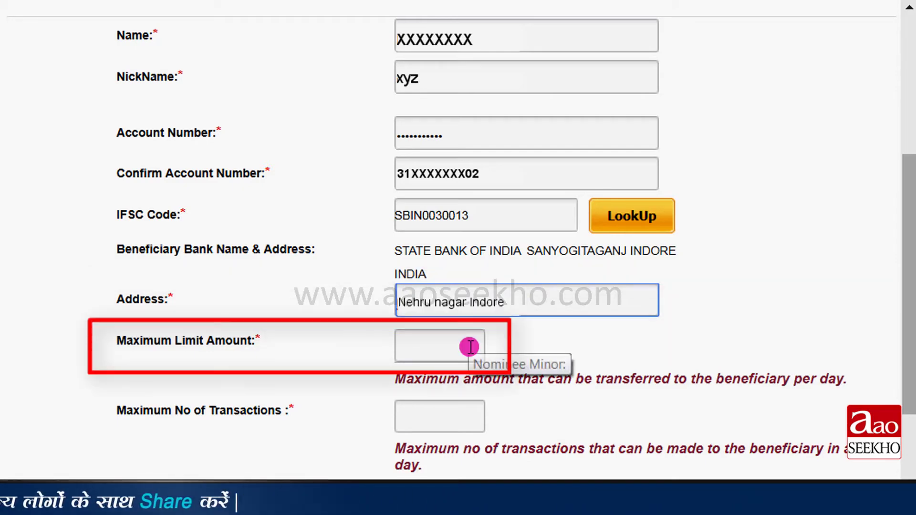
left_click(469, 347)
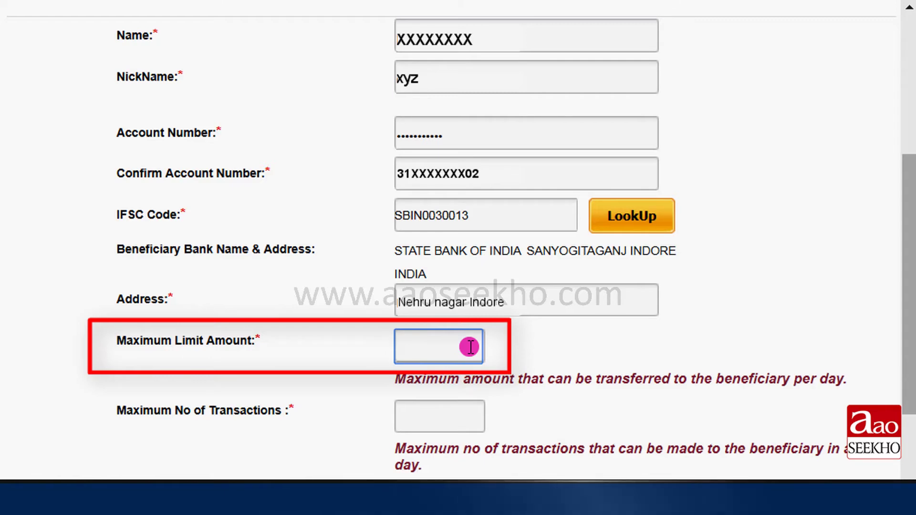
type("25000")
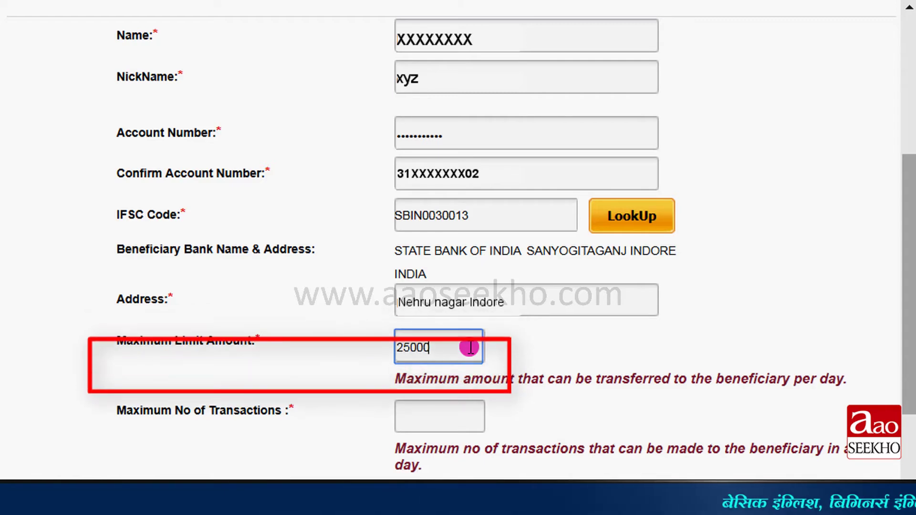
left_click(468, 409)
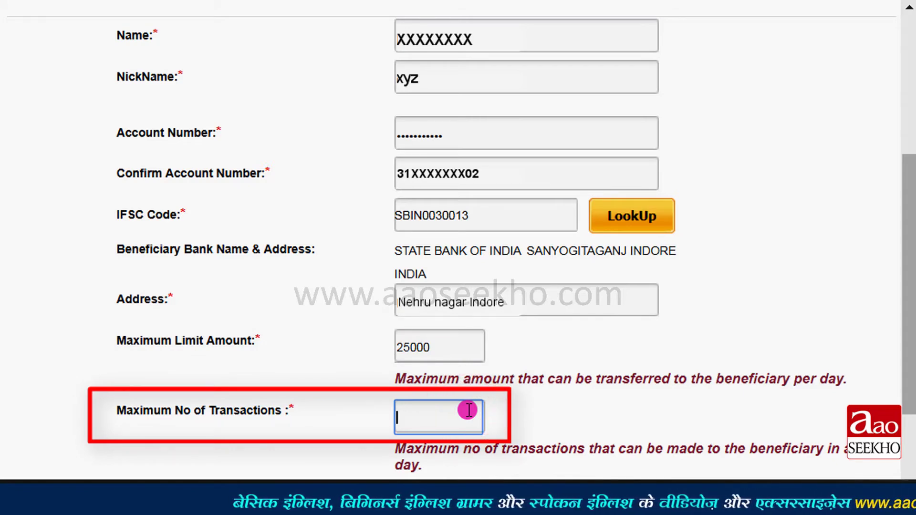
type("5")
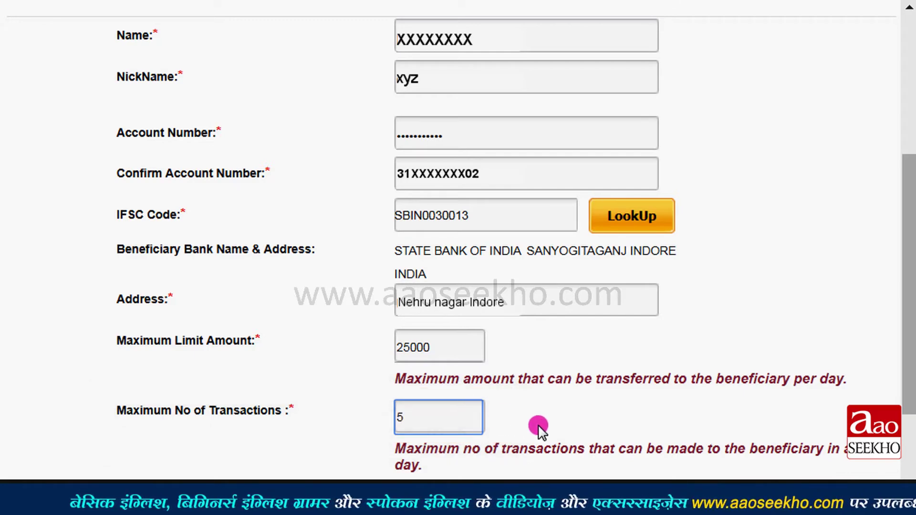
scroll(468, 315, "down", 4)
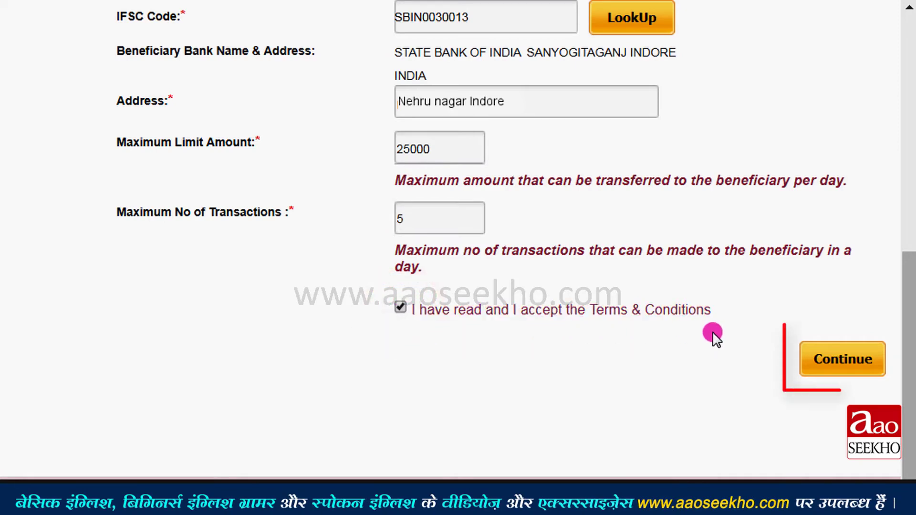
left_click(815, 361)
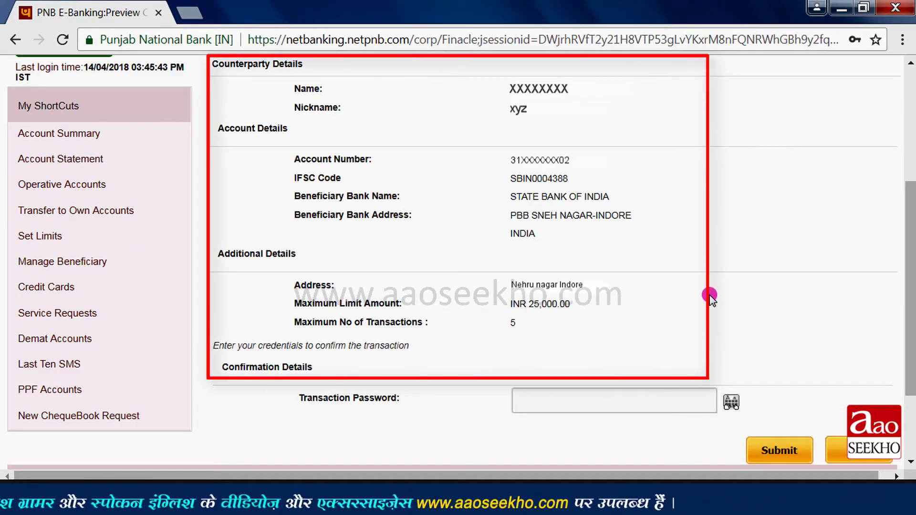
- Enter the transaction password and submit the new beneficiary
left_click(601, 400)
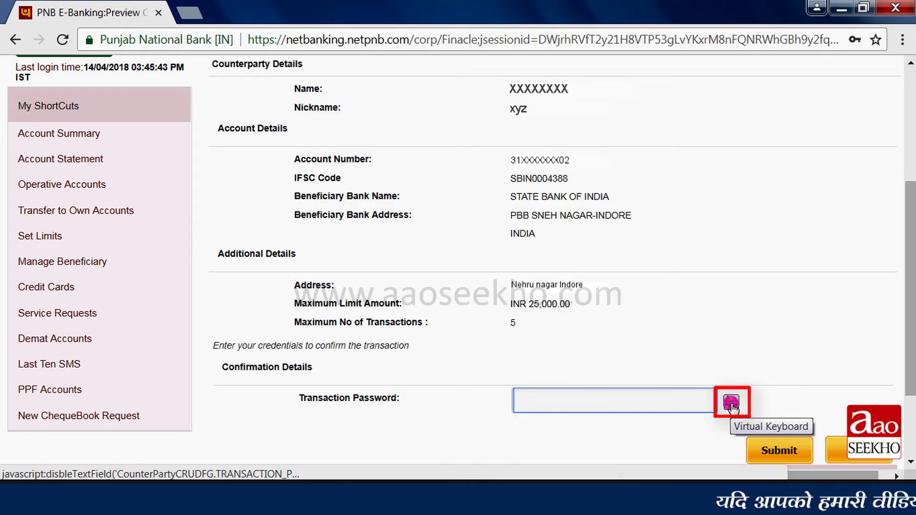
type("********")
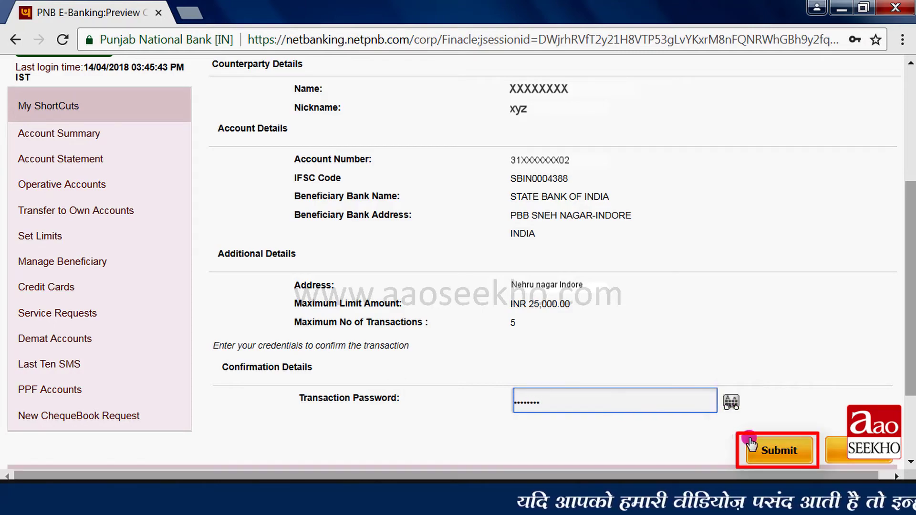
left_click(784, 456)
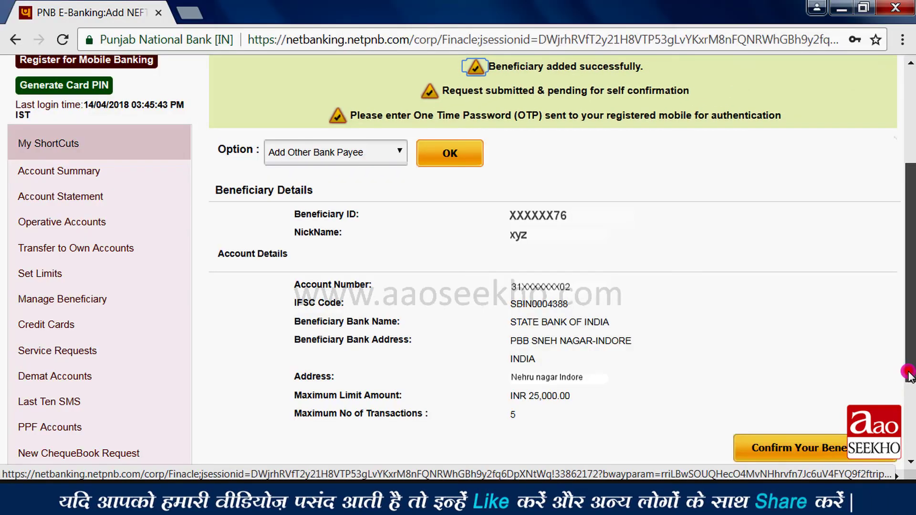
- Confirm the pending add request for payee xyz and submit the one-time password
left_click_drag(908, 375, 833, 396)
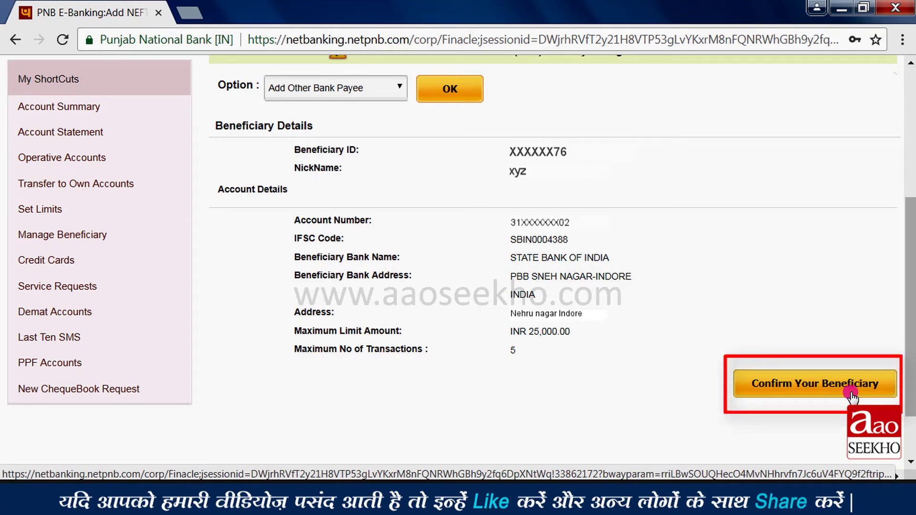
left_click(851, 393)
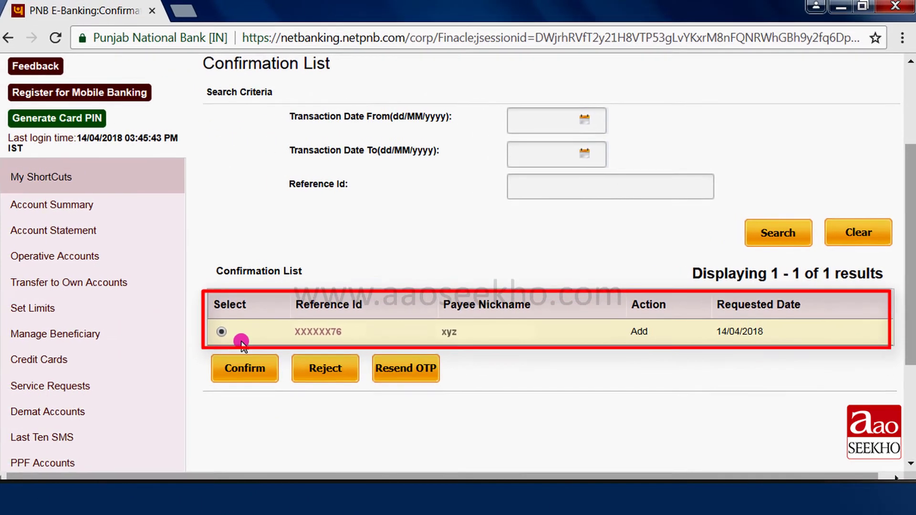
left_click(266, 374)
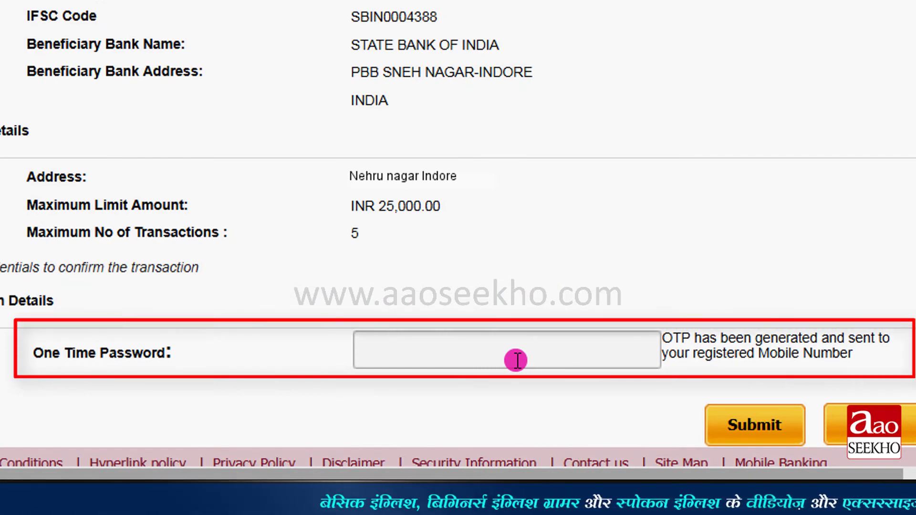
left_click(454, 358)
type("••••••")
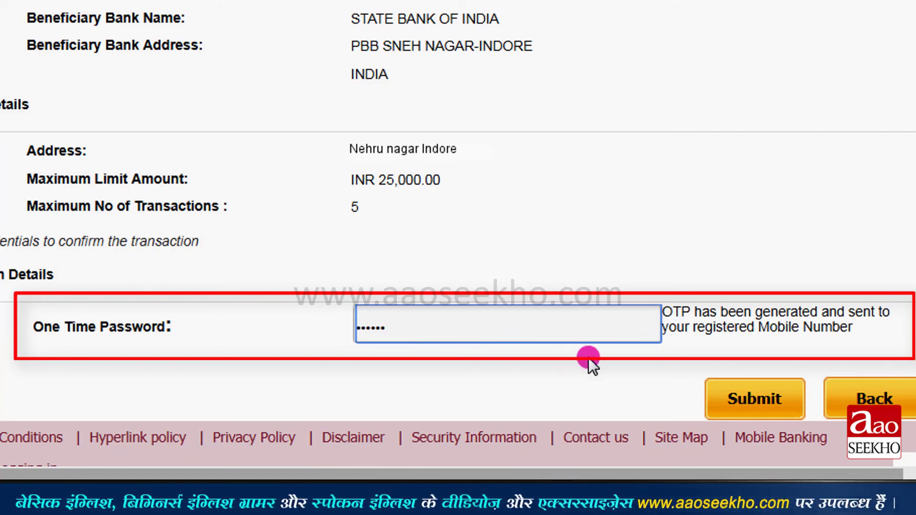
left_click(784, 416)
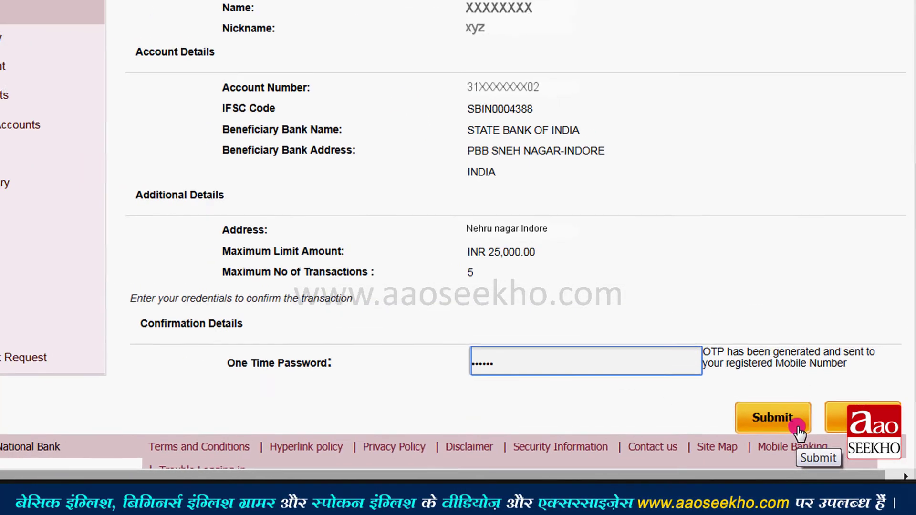